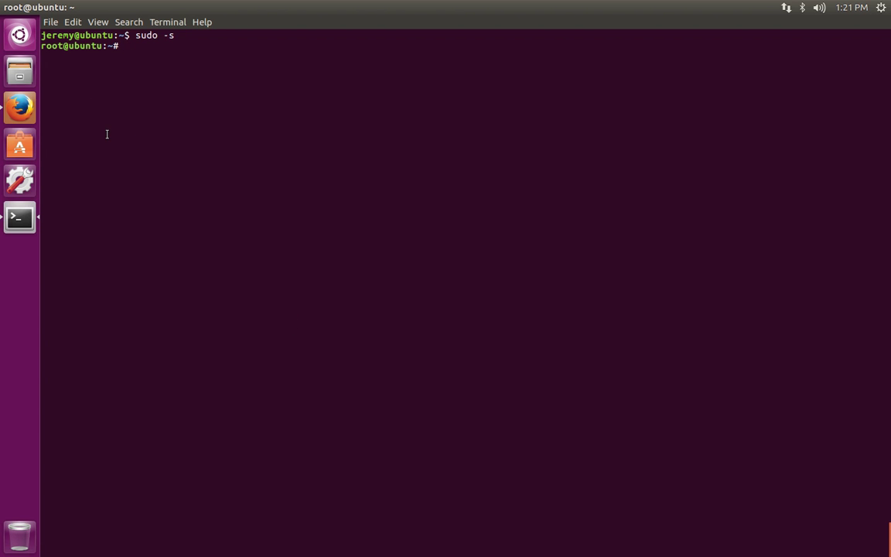
{"action": "type", "text": "apt-get install ecli"}
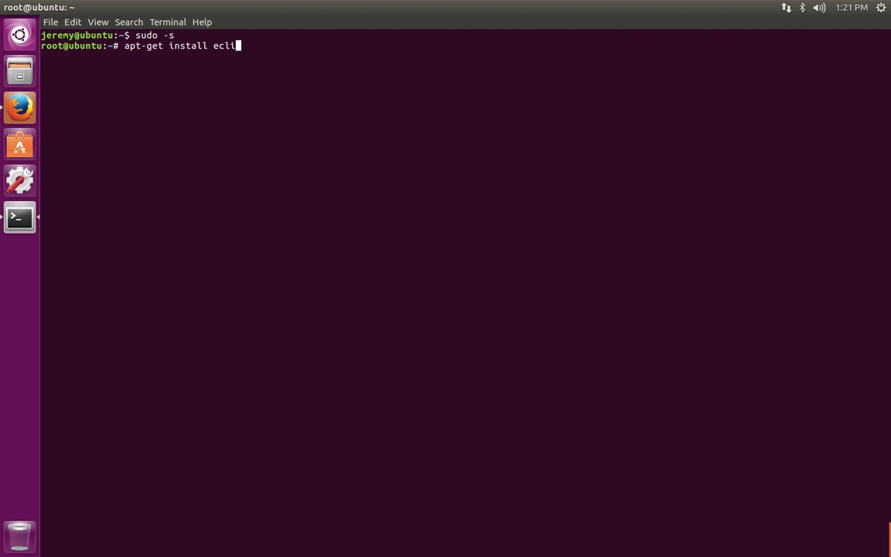
{"action": "type", "text": "pse"}
{"action": "double_click", "coordinate": [227, 46]}
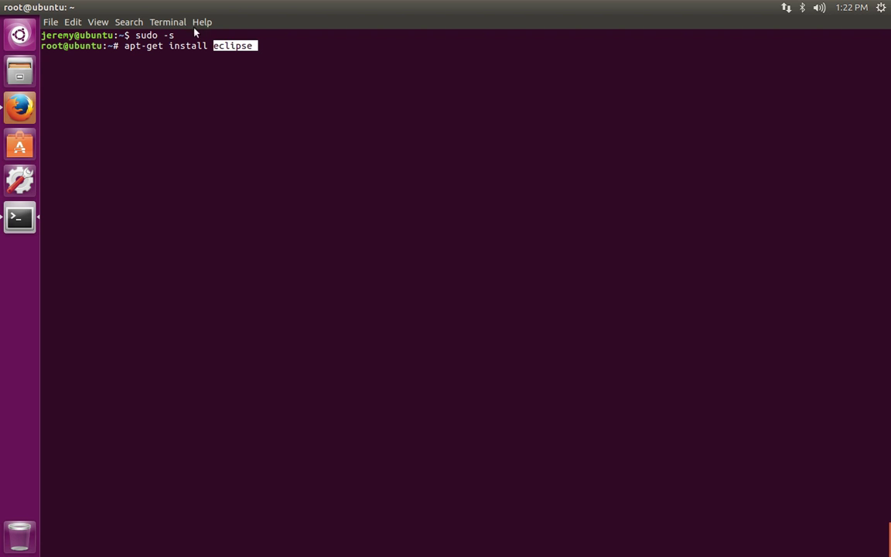
{"action": "key", "text": "ctrl+c"}
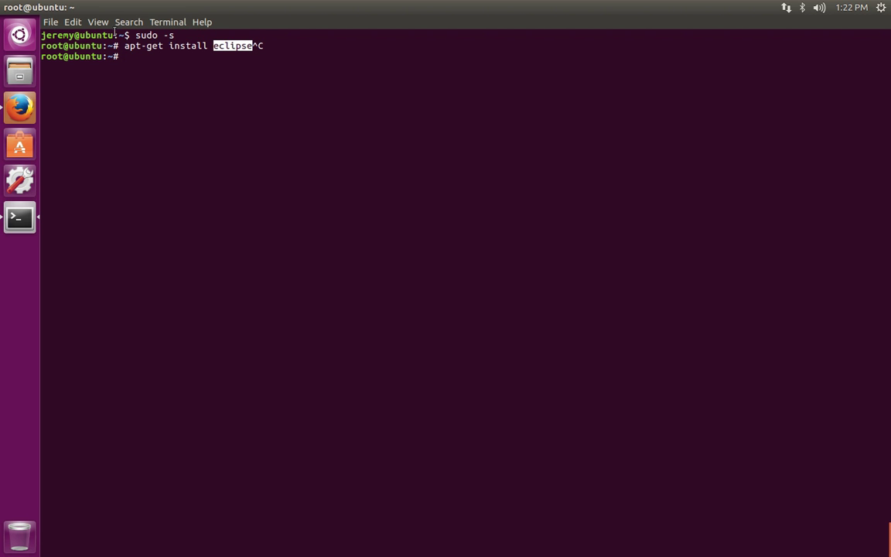
Step: Switch to Firefox and search the web for "eclipse download"
{"action": "left_click", "coordinate": [13, 109]}
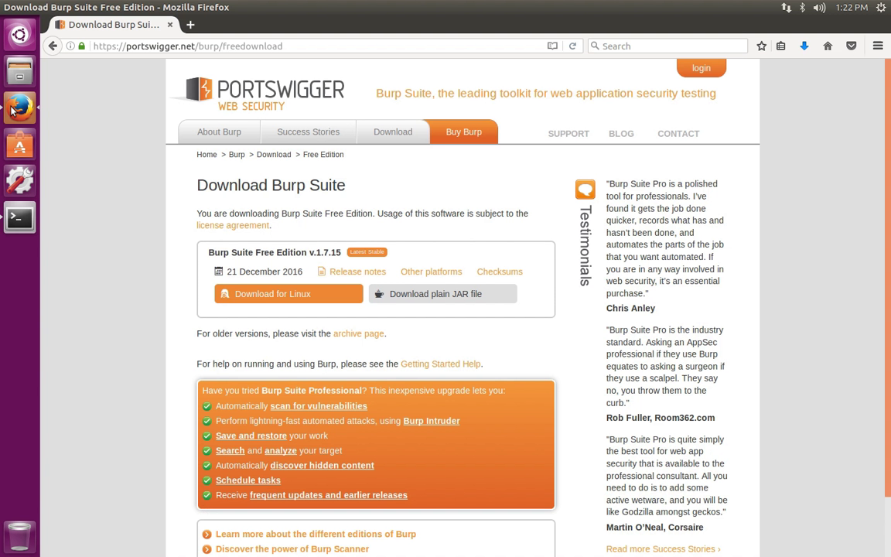
{"action": "left_click", "coordinate": [154, 46]}
{"action": "type", "text": "eclipse f"}
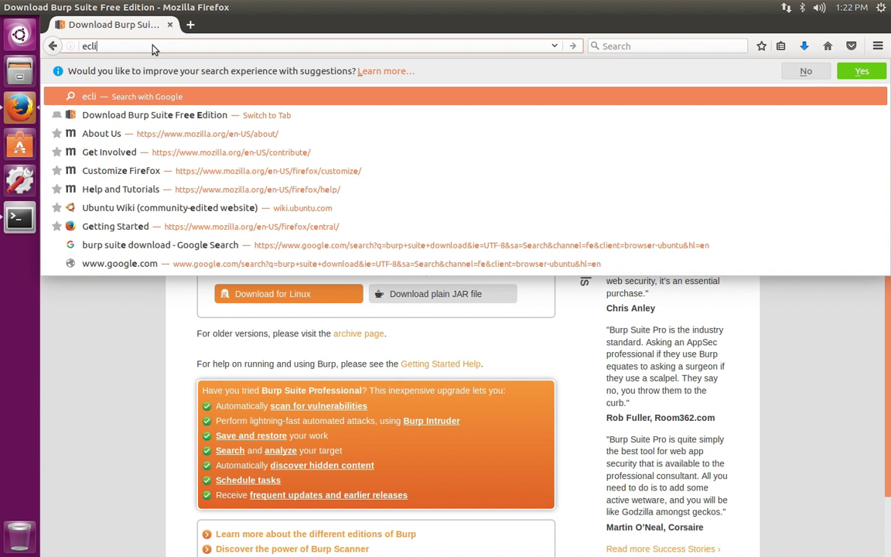
{"action": "key", "text": "BackSpace"}
{"action": "type", "text": "download"}
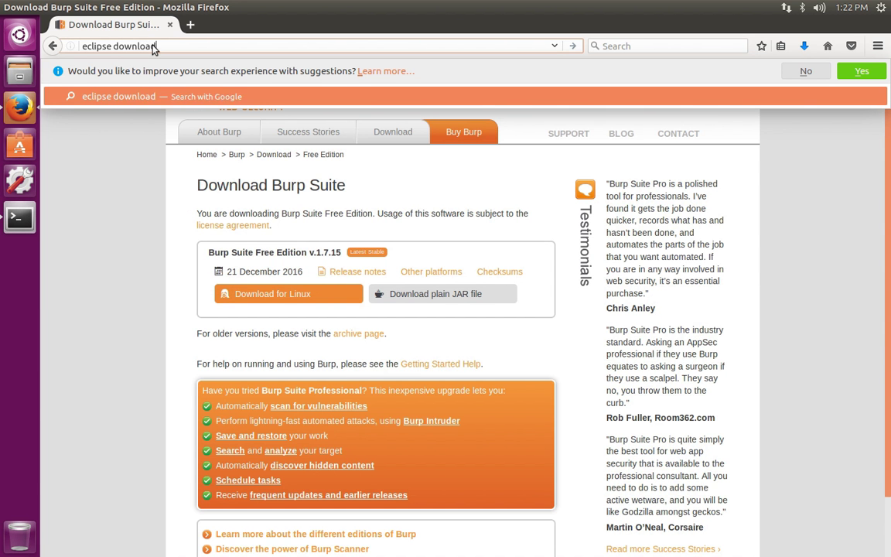
{"action": "key", "text": "Return"}
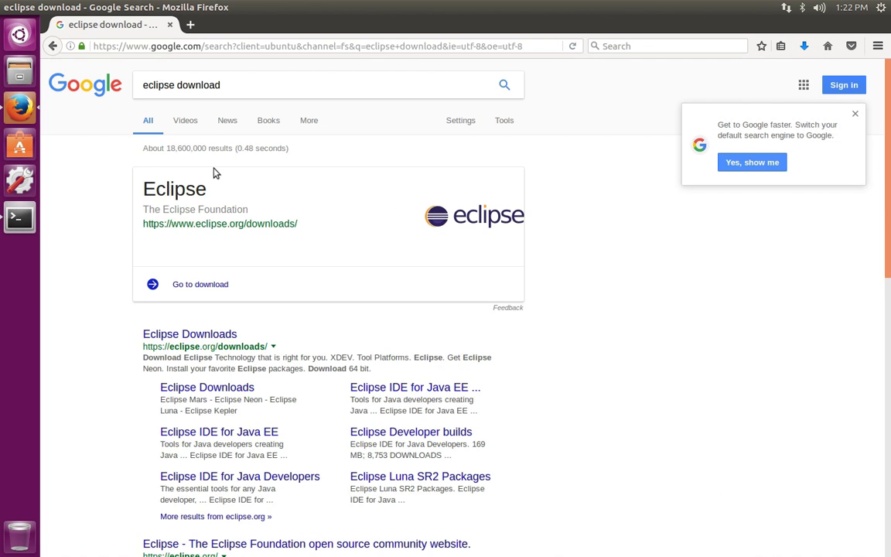
Step: Download the 64-bit Eclipse Neon installer from the Eclipse Downloads page, saving eclipse-inst-linux64.tar.gz to disk, and check the download progress
{"action": "left_click", "coordinate": [207, 341]}
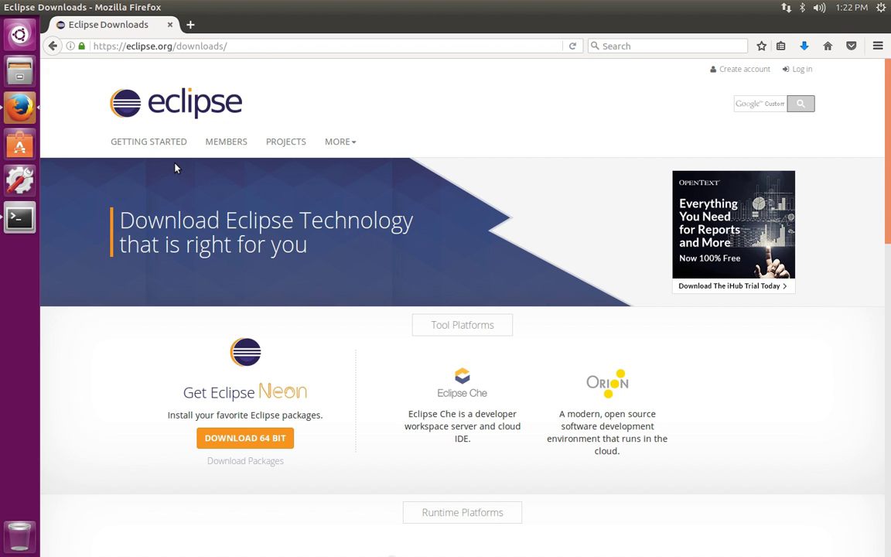
{"action": "left_click", "coordinate": [249, 439]}
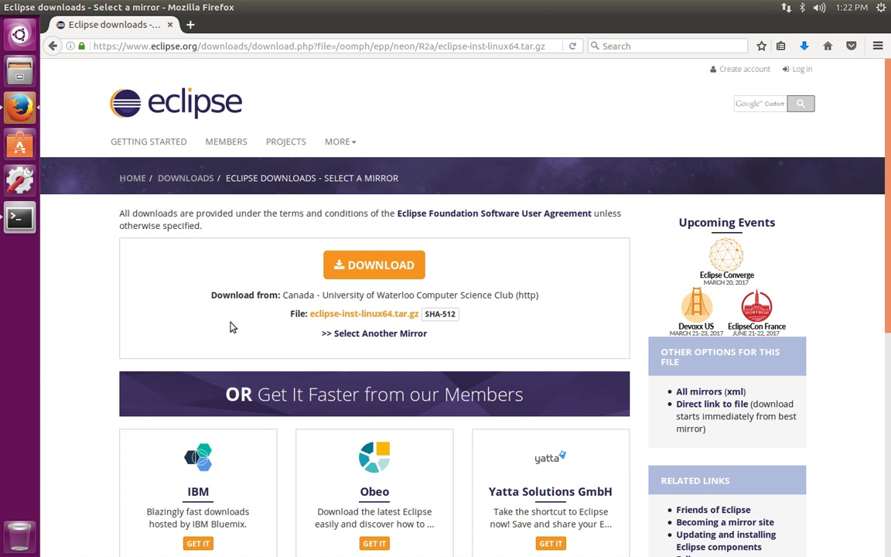
{"action": "left_click", "coordinate": [379, 265]}
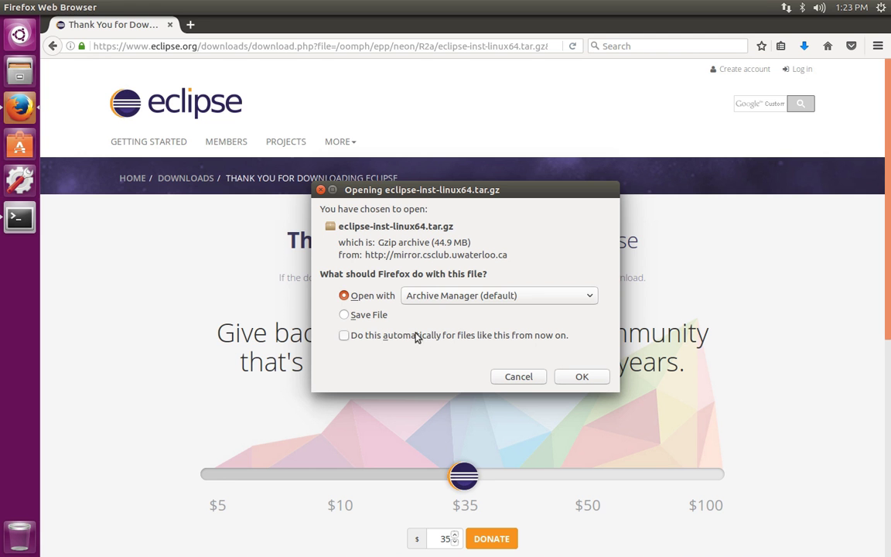
{"action": "left_click", "coordinate": [371, 320]}
{"action": "left_click", "coordinate": [582, 376]}
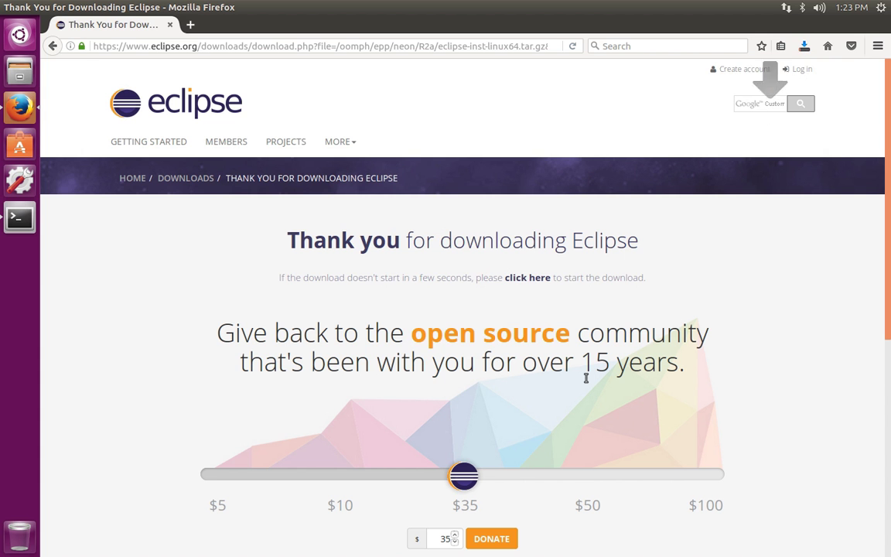
{"action": "left_click", "coordinate": [804, 48]}
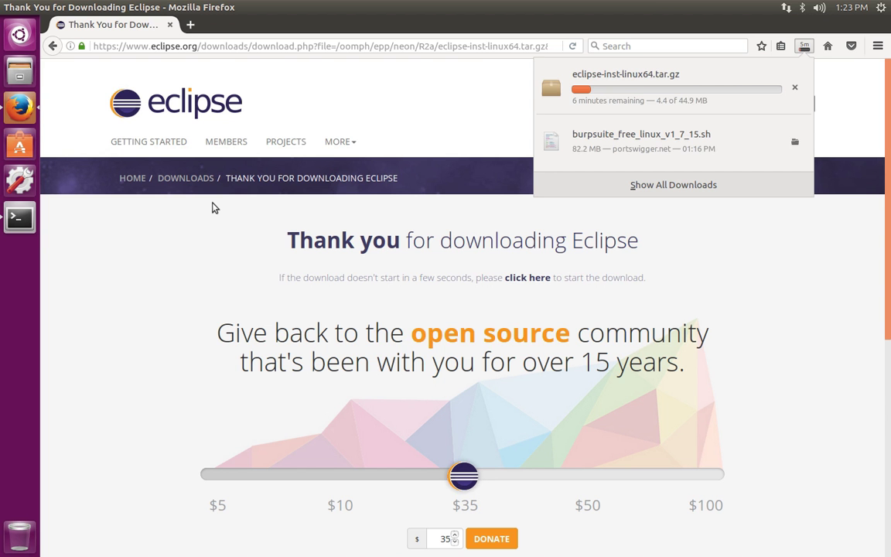
Step: Switch to the terminal and list the files in the Downloads directory
{"action": "left_click", "coordinate": [15, 219]}
{"action": "left_click", "coordinate": [14, 219]}
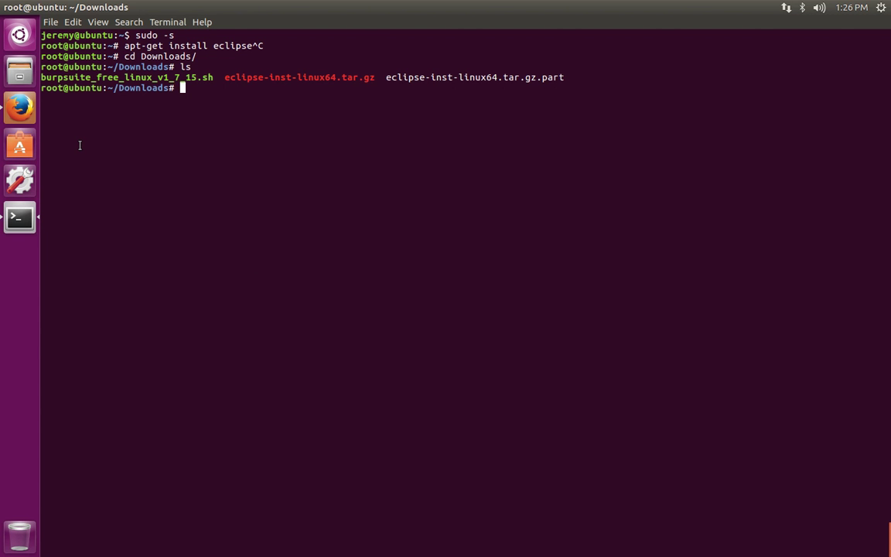
{"action": "type", "text": "ls"}
{"action": "key", "text": "Return"}
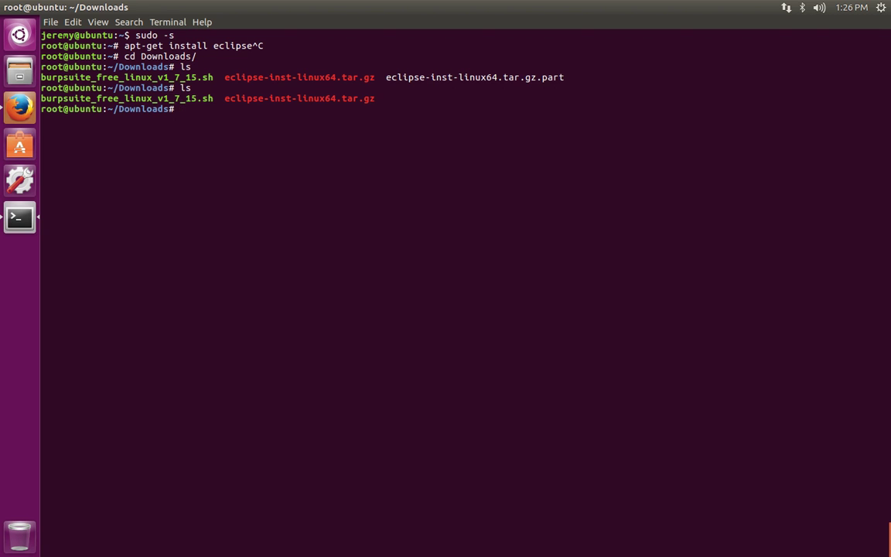
Step: Extract the eclipse-inst-linux64.tar.gz archive in Downloads using tar with the xvfz options
{"action": "double_click", "coordinate": [371, 98]}
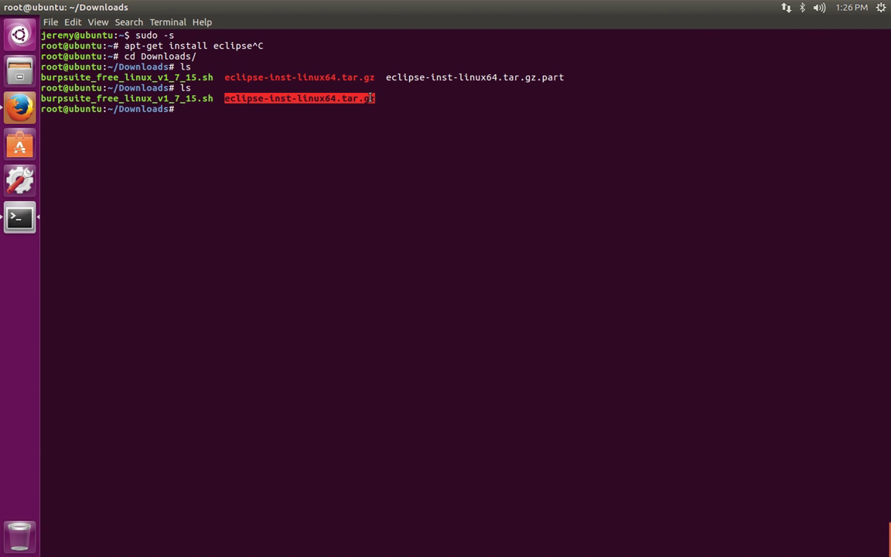
{"action": "type", "text": "tar xvfz e"}
{"action": "key", "text": "Tab"}
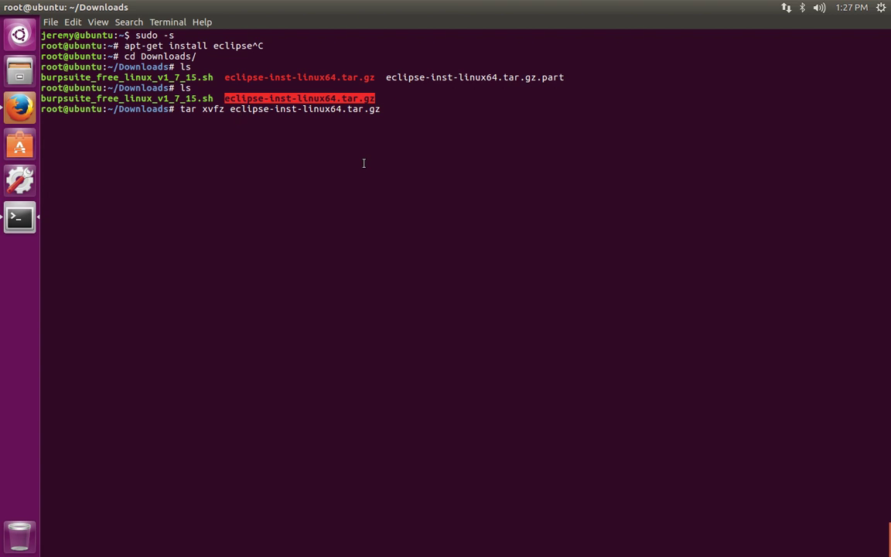
{"action": "key", "text": "Return"}
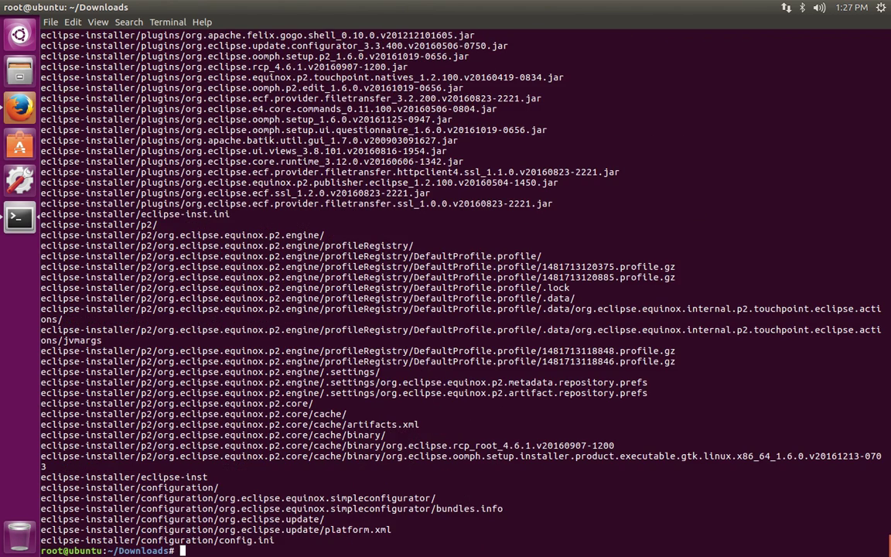
Step: Clear the terminal and list the Downloads directory to check for the extracted installer folder
{"action": "key", "text": "ctrl+l"}
{"action": "type", "text": "ls"}
{"action": "key", "text": "Return"}
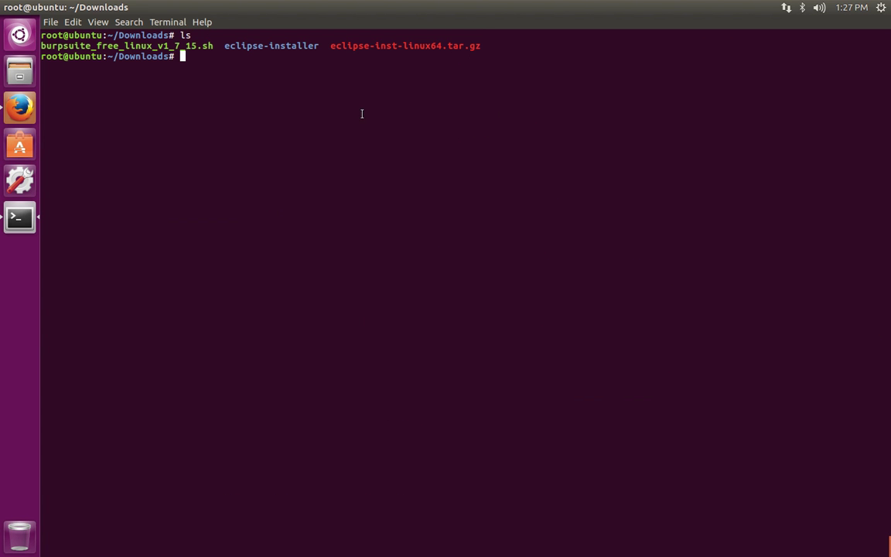
{"action": "double_click", "coordinate": [295, 46]}
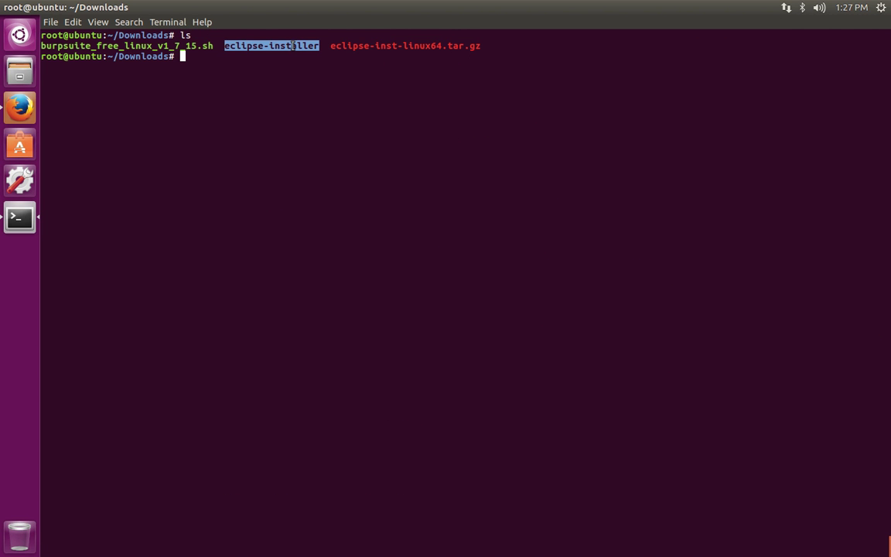
{"action": "double_click", "coordinate": [361, 46]}
{"action": "left_click", "coordinate": [255, 87]}
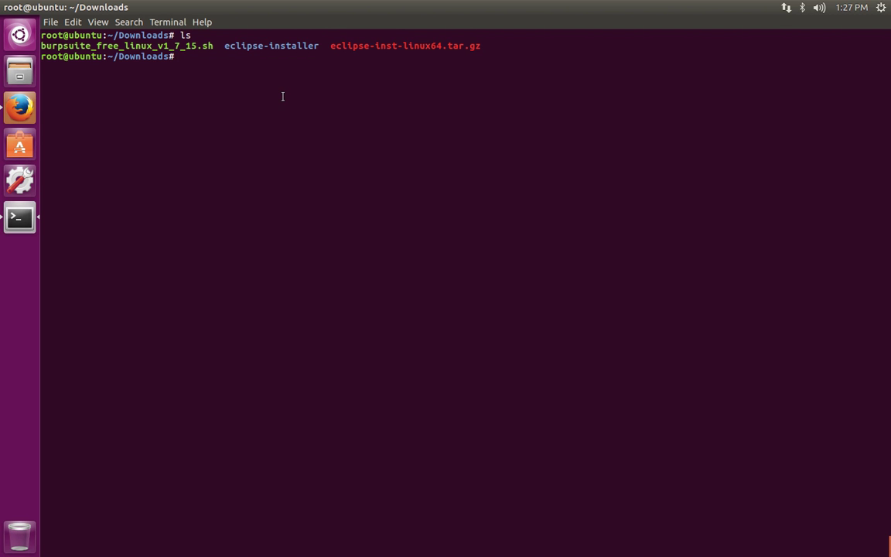
Step: Change into the eclipse-installer directory and list its contents
{"action": "type", "text": "cd el"}
{"action": "key", "text": "BackSpace"}
{"action": "type", "text": "c"}
{"action": "key", "text": "Tab"}
{"action": "key", "text": "Return"}
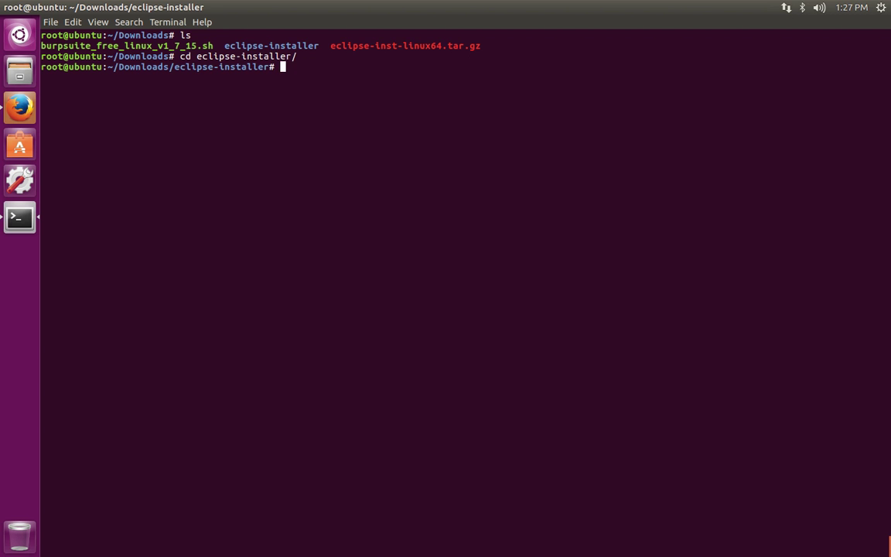
{"action": "type", "text": "ls"}
{"action": "key", "text": "Return"}
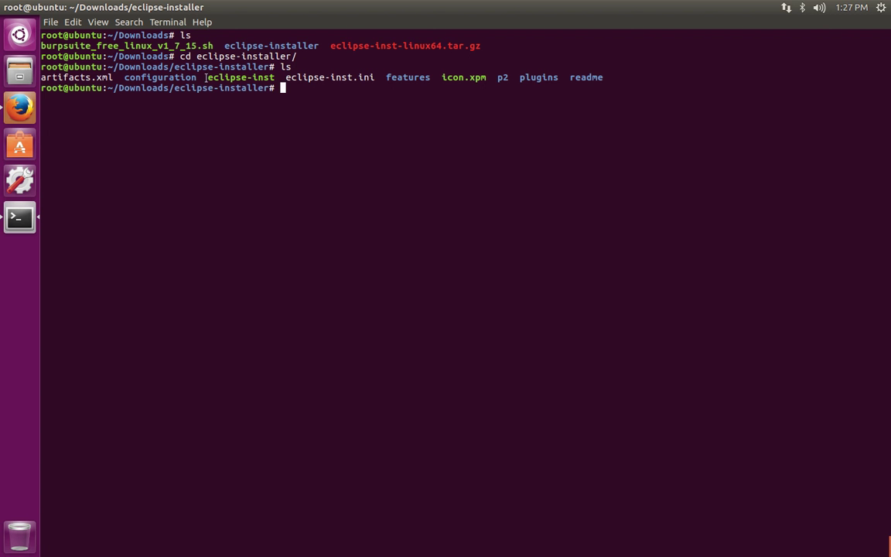
Step: Run the eclipse-inst executable from the eclipse-installer directory
{"action": "left_click_drag", "start_coordinate": [206, 78], "coordinate": [278, 77]}
{"action": "left_click", "coordinate": [258, 119]}
{"action": "type", "text": "./eclipse-inst"}
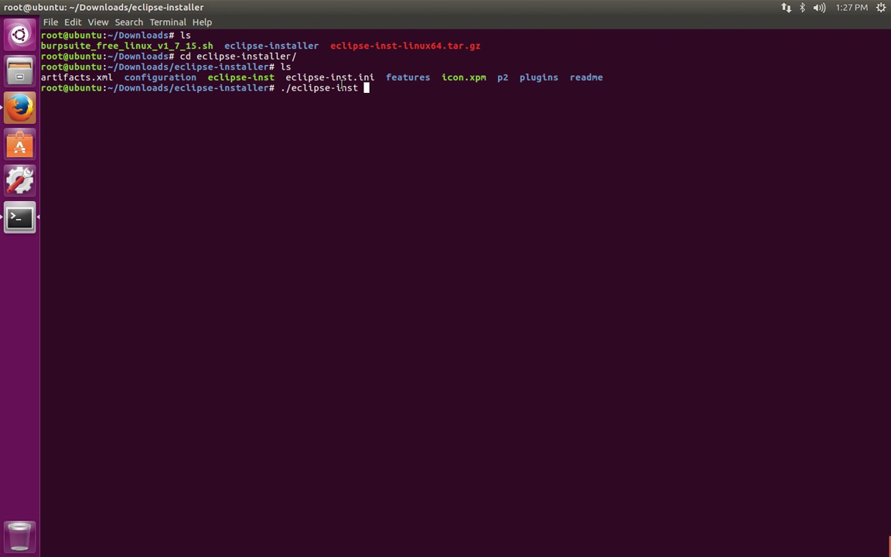
{"action": "key", "text": "Return"}
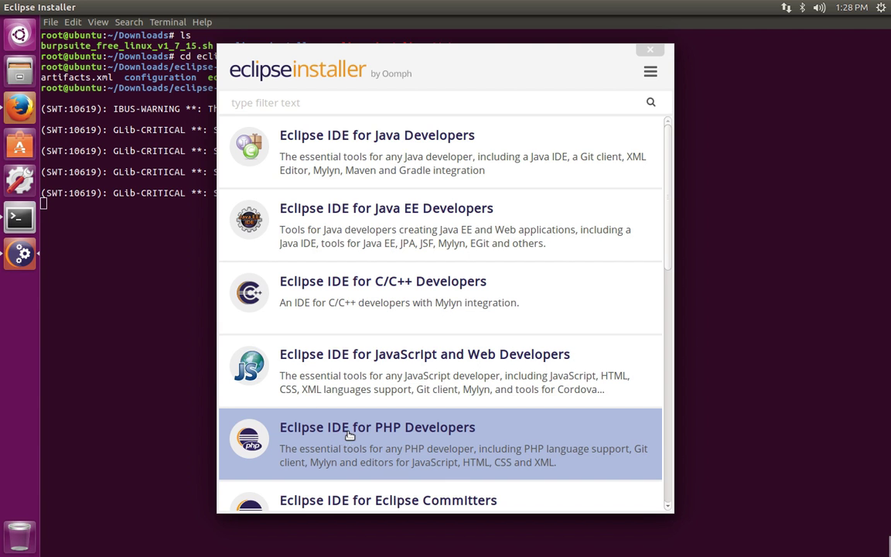
Step: Choose Eclipse IDE for PHP Developers and start installing it into the folder /opt/eclipse/php-neon
{"action": "left_click", "coordinate": [401, 435]}
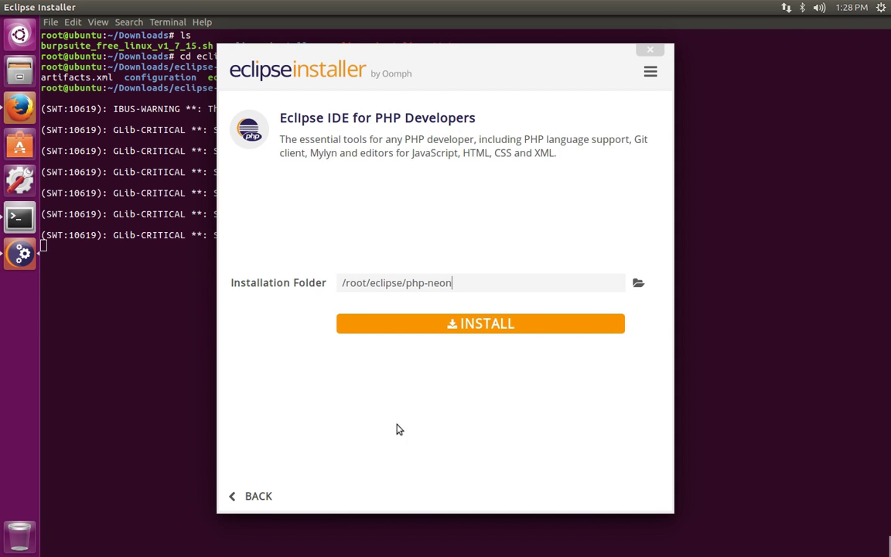
{"action": "double_click", "coordinate": [360, 286]}
{"action": "type", "text": "opt"}
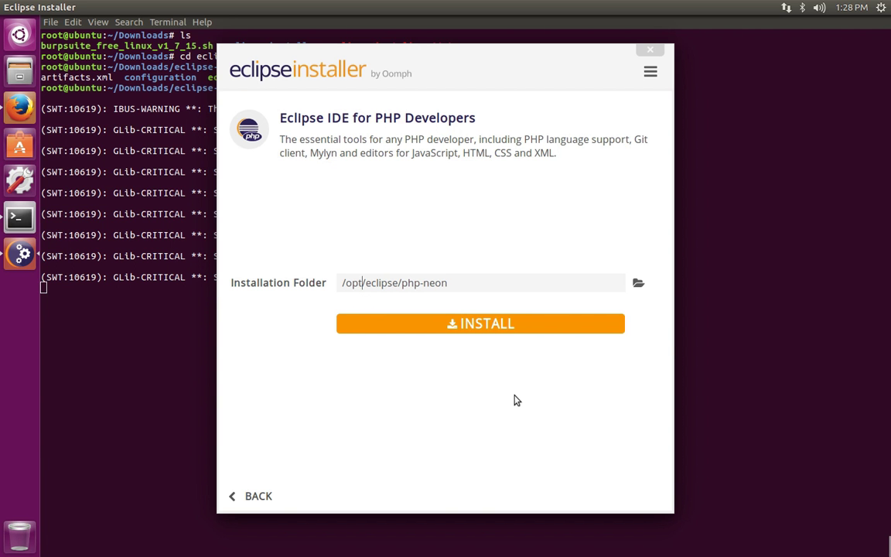
{"action": "left_click", "coordinate": [481, 325]}
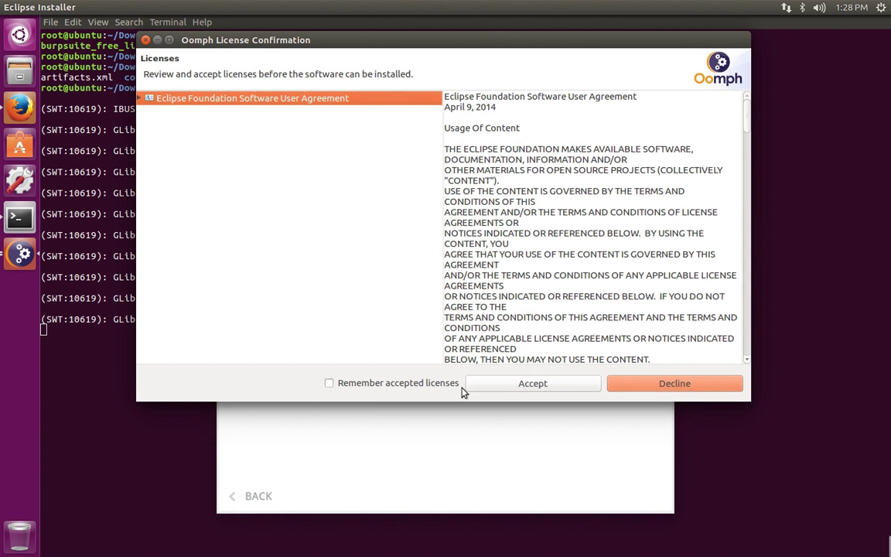
Step: Accept the Eclipse Foundation Software User Agreement with accepted licenses remembered, and trust the Eclipse.org Foundation certificate
{"action": "left_click", "coordinate": [330, 383]}
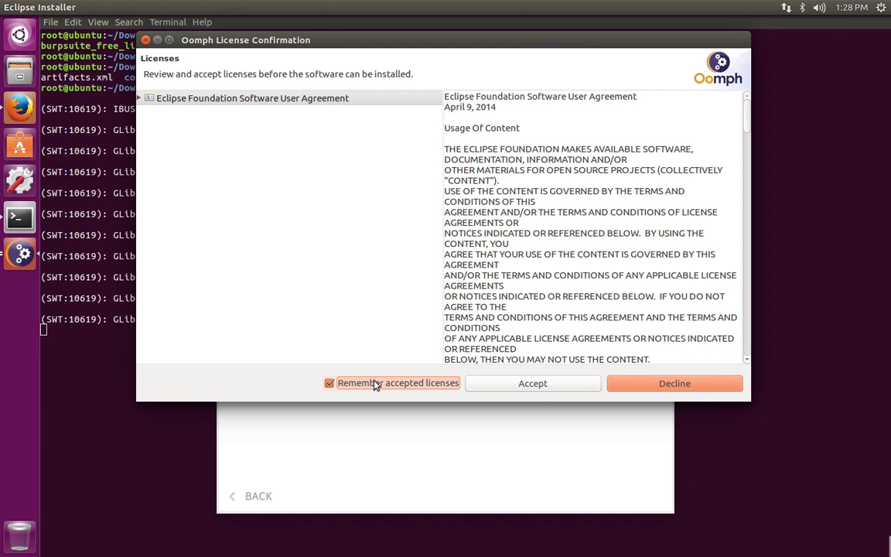
{"action": "left_click", "coordinate": [522, 384]}
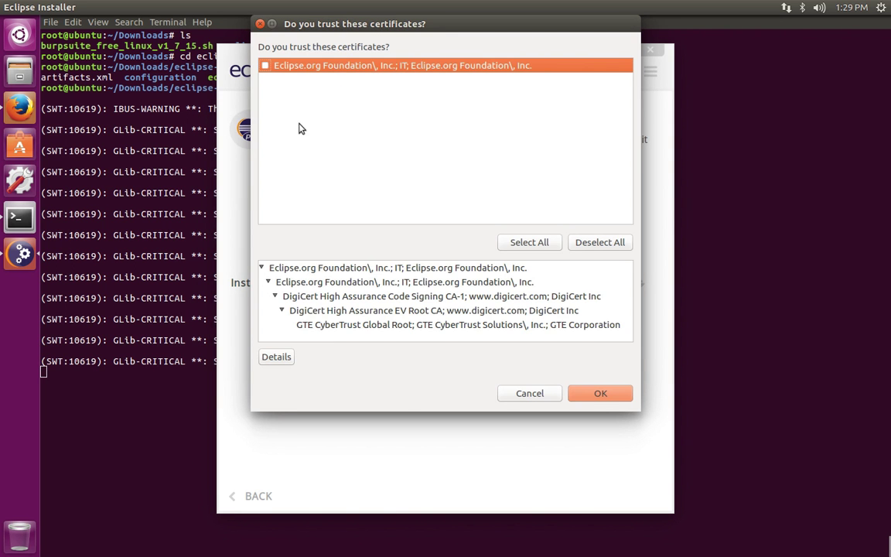
{"action": "left_click", "coordinate": [265, 67]}
{"action": "left_click", "coordinate": [600, 393]}
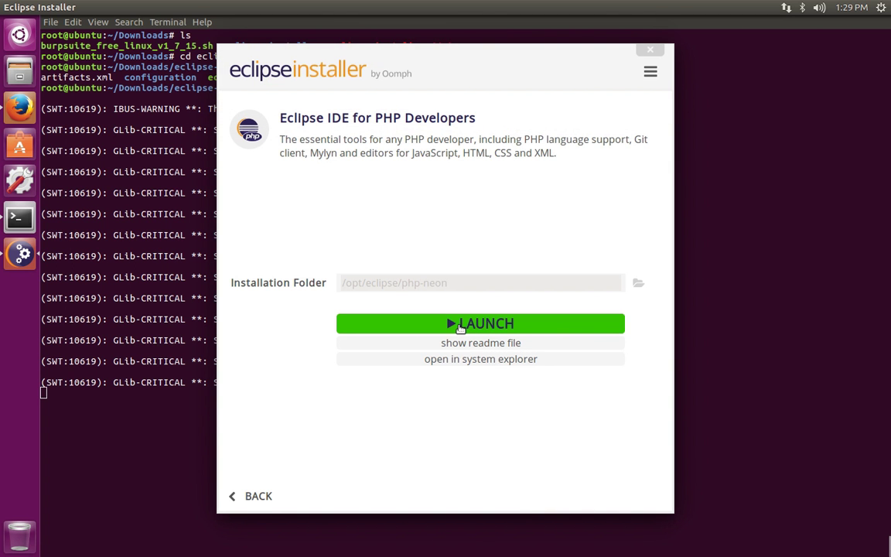
Step: Launch the installed Eclipse IDE and accept /root/workspace as the workspace directory
{"action": "left_click", "coordinate": [455, 326]}
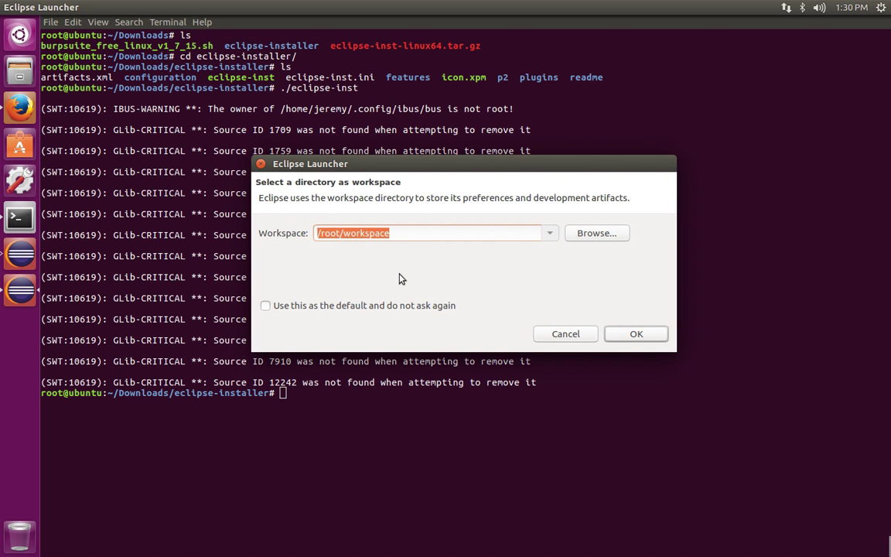
{"action": "left_click", "coordinate": [636, 334]}
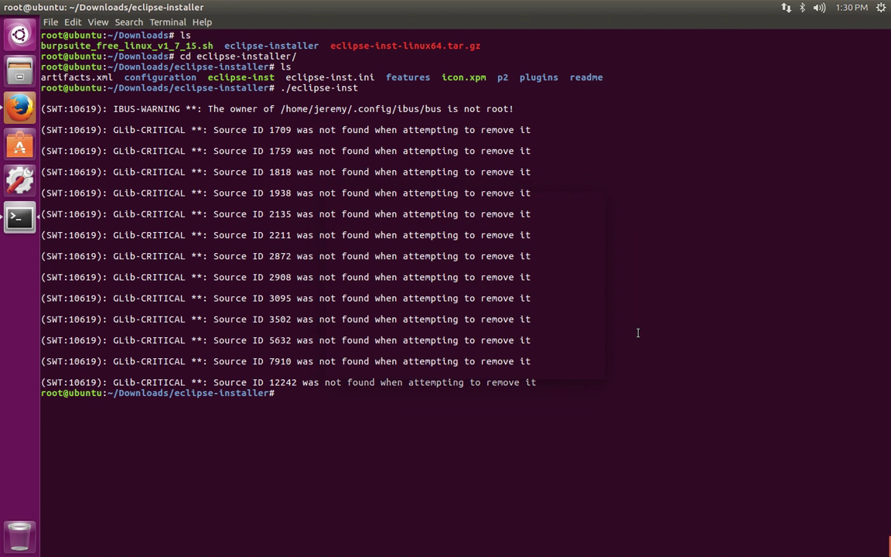